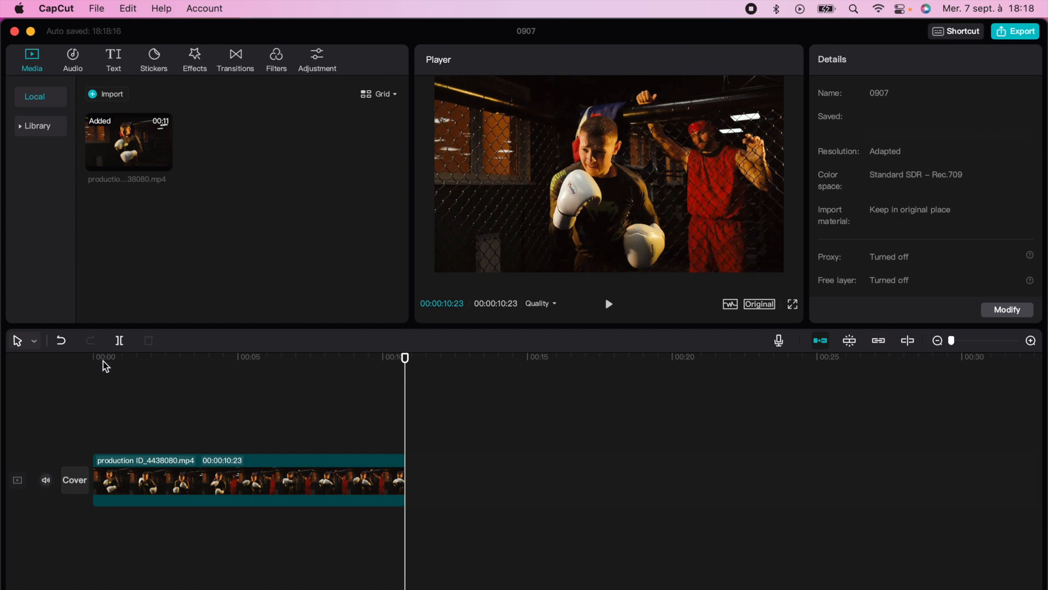
- Open the speed settings of the boxing clip on the timeline and slow it to 0.5x
left_click(142, 470)
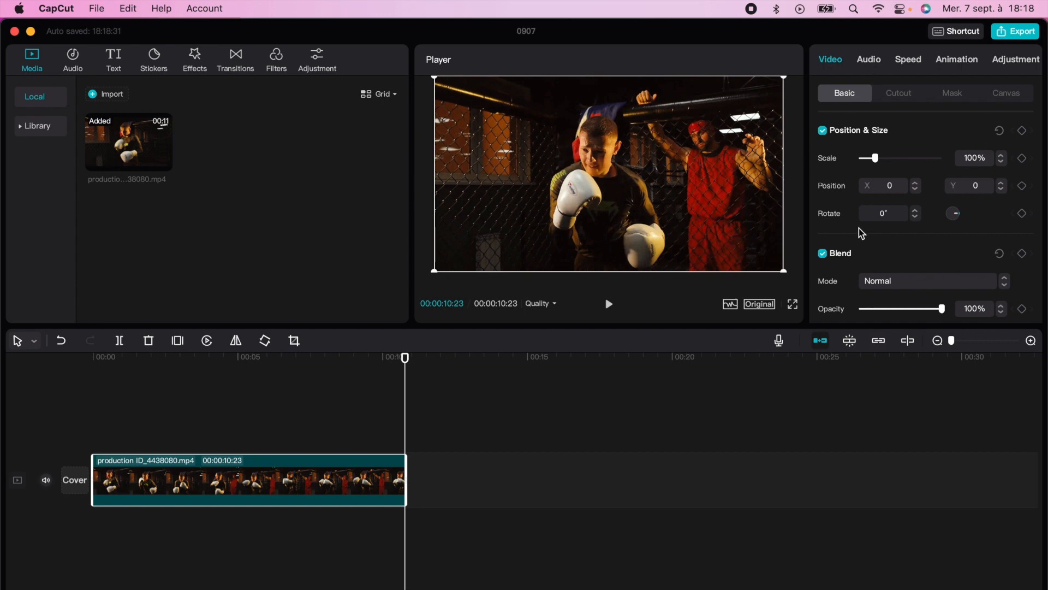
left_click(908, 60)
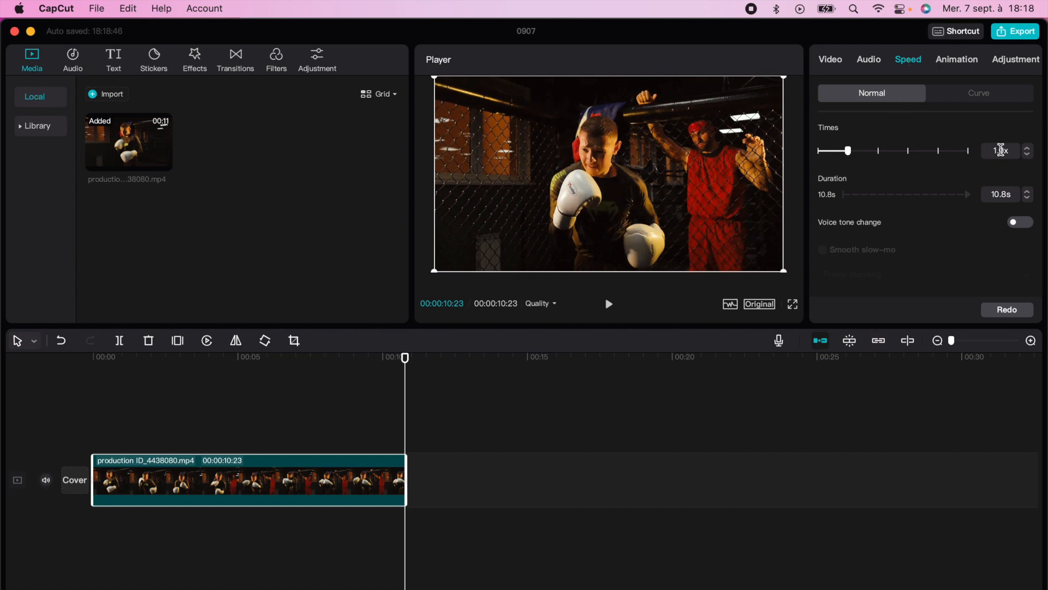
left_click(1029, 156)
left_click(1029, 156)
left_click(1030, 156)
left_click(1029, 156)
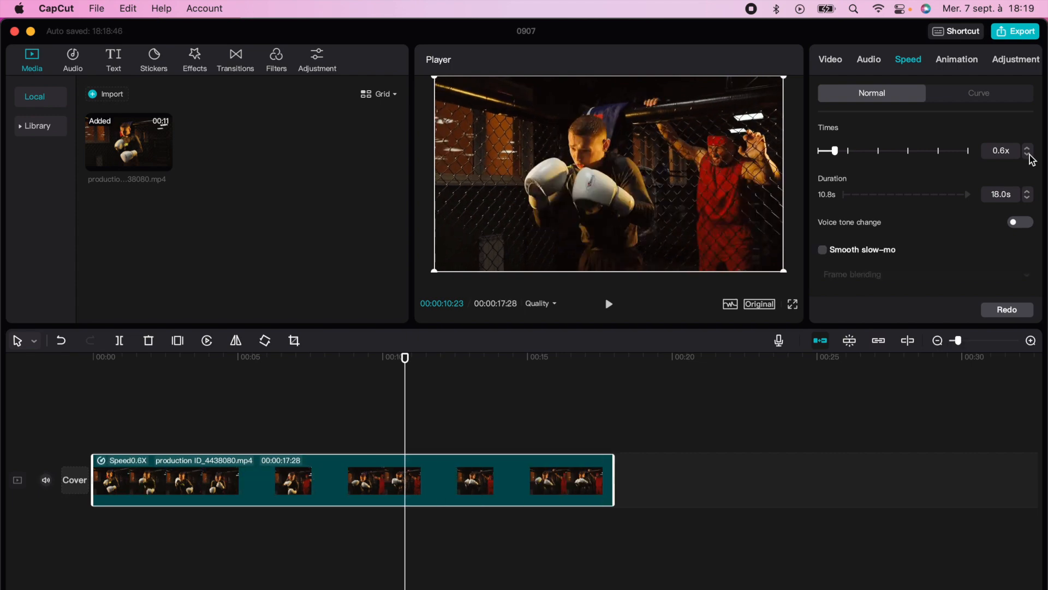
left_click(1030, 155)
- Play back the slowed clip from near its beginning
left_click_drag(405, 361, 121, 396)
key("space")
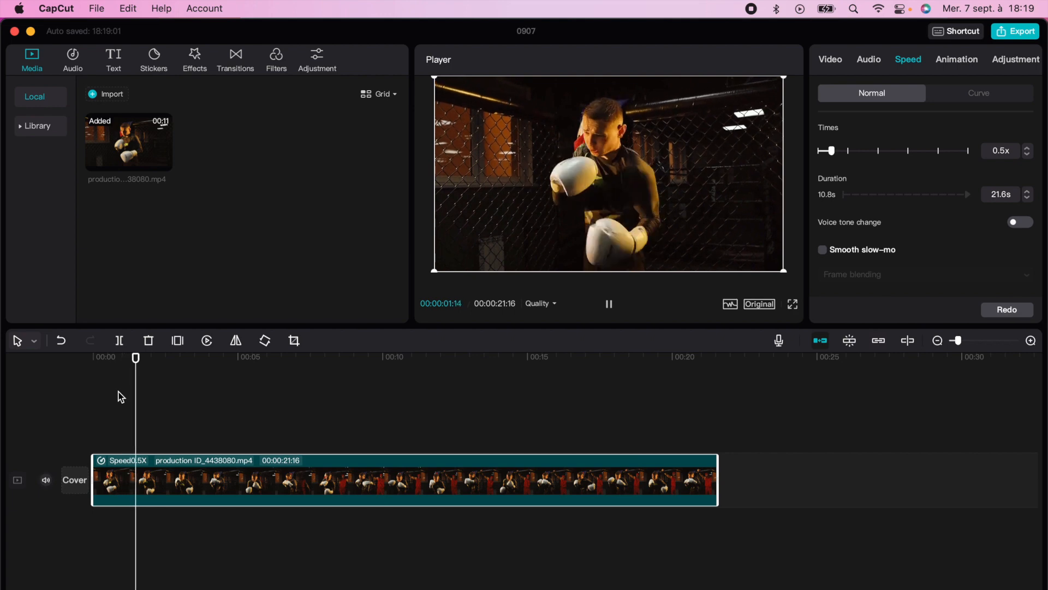
key("space")
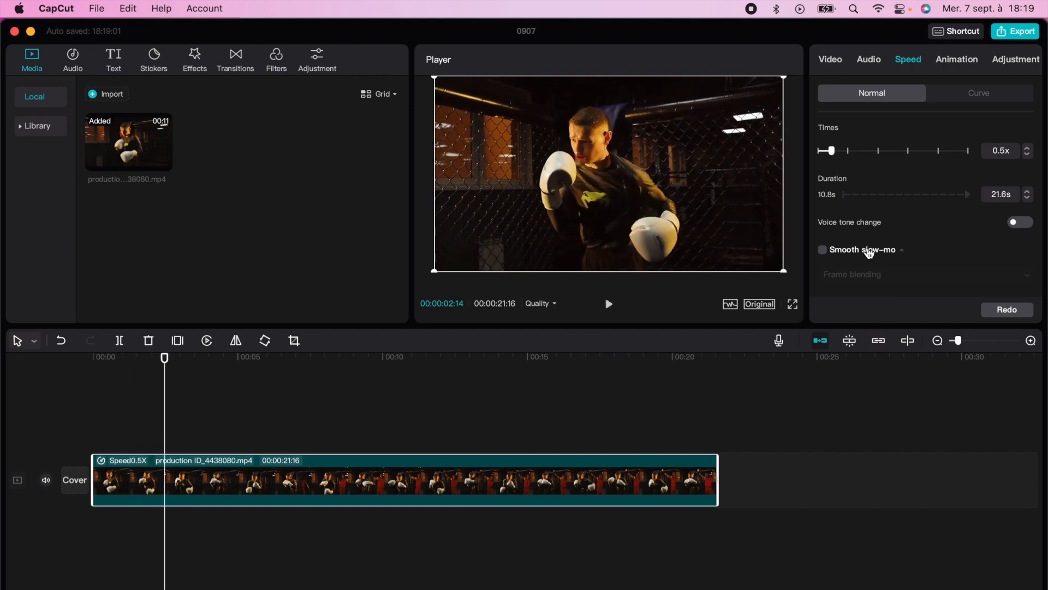
- Raise the clip's speed to 1.7x
left_click(1026, 147)
left_click(1027, 147)
left_click(1026, 147)
left_click(1026, 147)
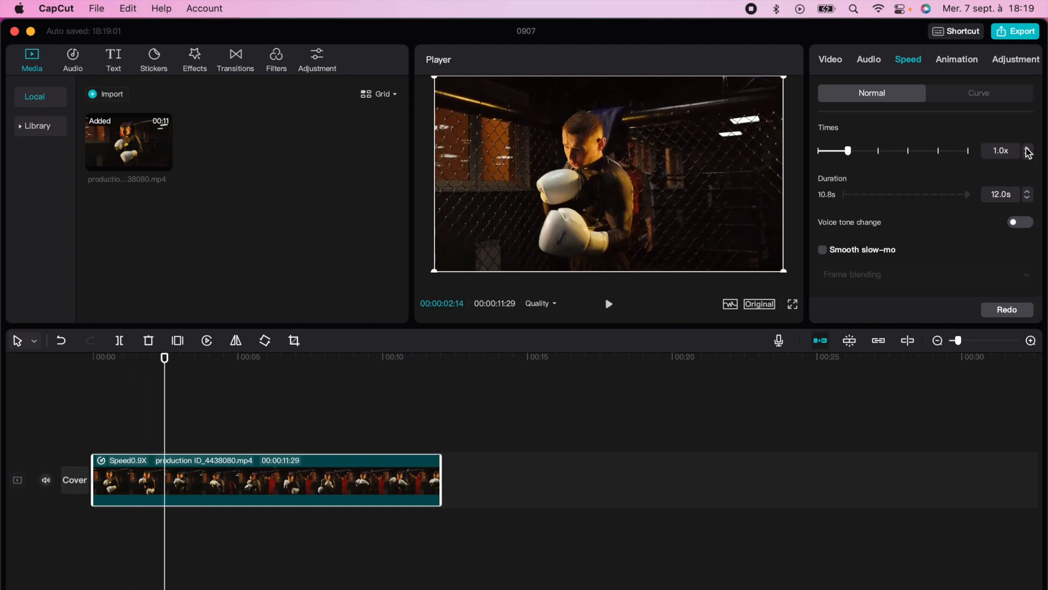
left_click(1026, 147)
left_click(1027, 148)
left_click(1026, 147)
left_click(1026, 147)
left_click(1027, 148)
left_click(1027, 148)
left_click(1028, 147)
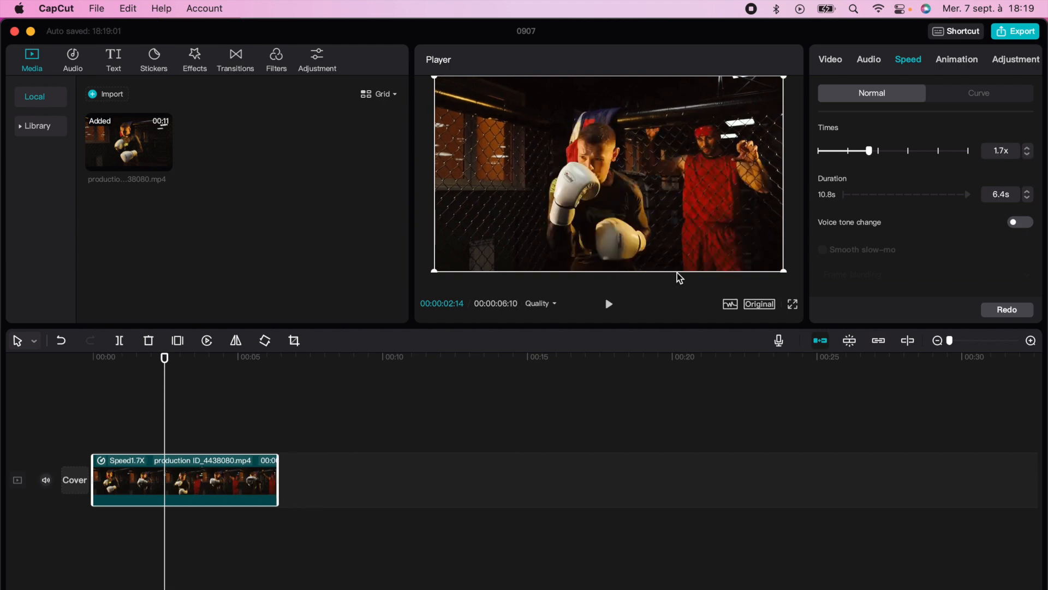
- Play back the sped-up clip from its start
left_click(96, 372)
key("space")
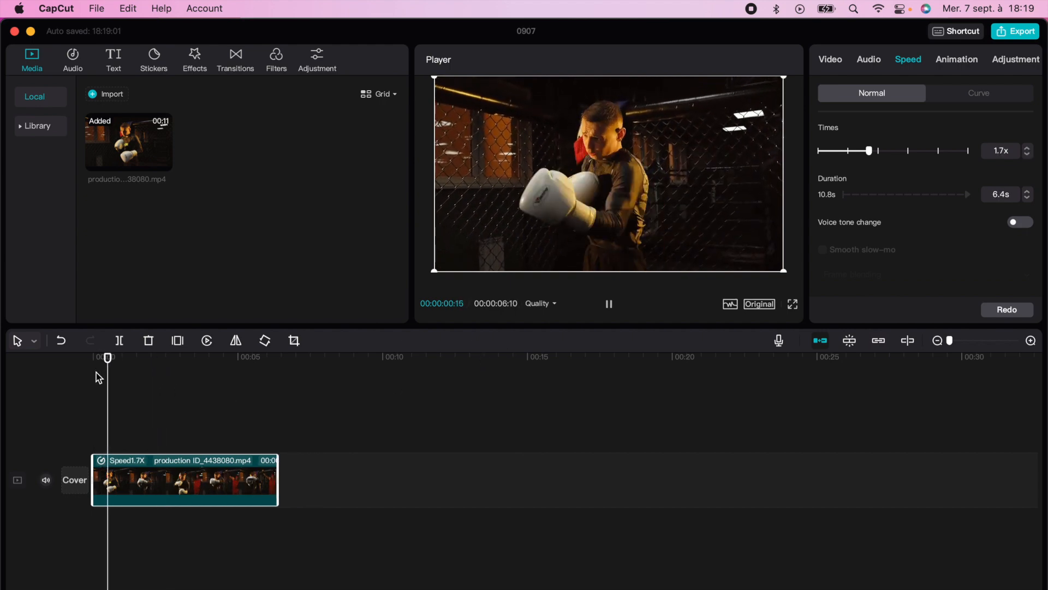
key("space")
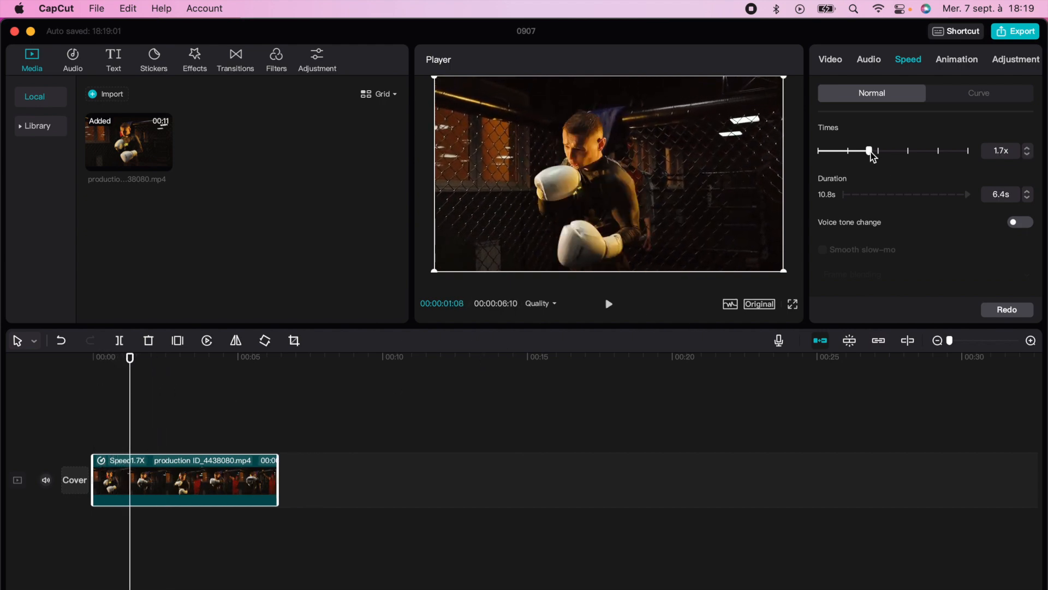
- Adjust the clip's speed through its duration, shortening it past 5.5 s and lengthening it again
left_click(1028, 199)
left_click(1028, 199)
left_click(1028, 199)
left_click(1028, 198)
left_click(1027, 199)
left_click(1028, 199)
left_click(1028, 199)
left_click(1028, 198)
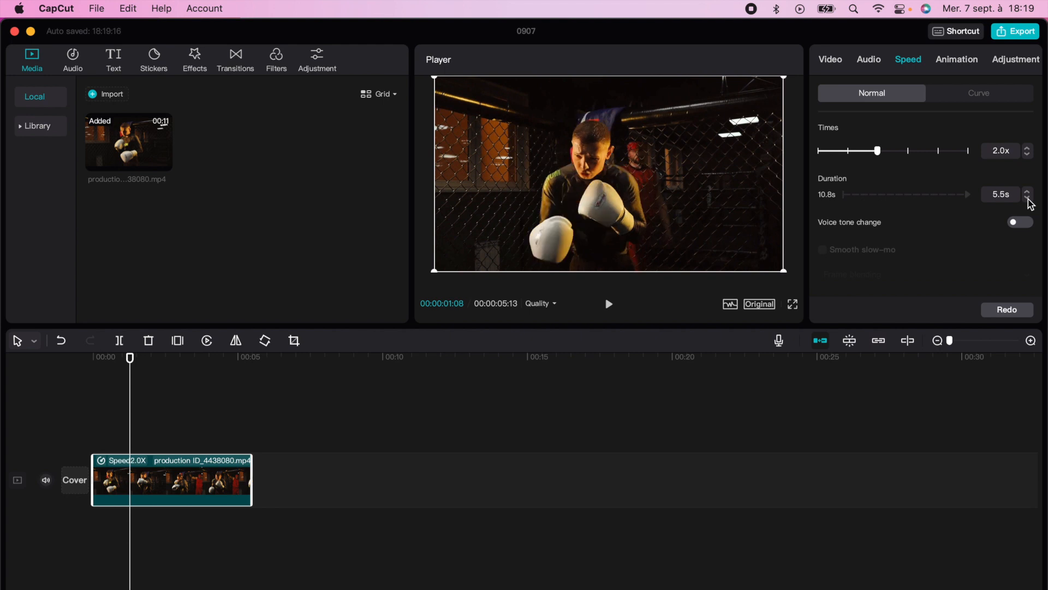
left_click(1028, 199)
left_click(1028, 199)
left_click(1028, 198)
left_click(1028, 199)
left_click(1028, 192)
left_click(1028, 192)
left_click(1028, 192)
left_click(1028, 192)
left_click(1028, 192)
left_click(1028, 192)
left_click(1028, 192)
left_click(1028, 192)
left_click(1028, 193)
left_click(1028, 192)
left_click(1028, 192)
left_click(1028, 192)
left_click(1028, 192)
left_click(1028, 192)
left_click(1028, 192)
left_click(1028, 192)
left_click(1027, 192)
left_click(1028, 192)
left_click(1027, 192)
left_click(1028, 192)
left_click(1028, 193)
left_click(1028, 192)
left_click(1028, 192)
left_click(1028, 193)
left_click(1027, 192)
left_click(1028, 192)
- Set the clip's speed to 0.5x and play part of it to check the slow motion
left_click_drag(859, 153, 834, 155)
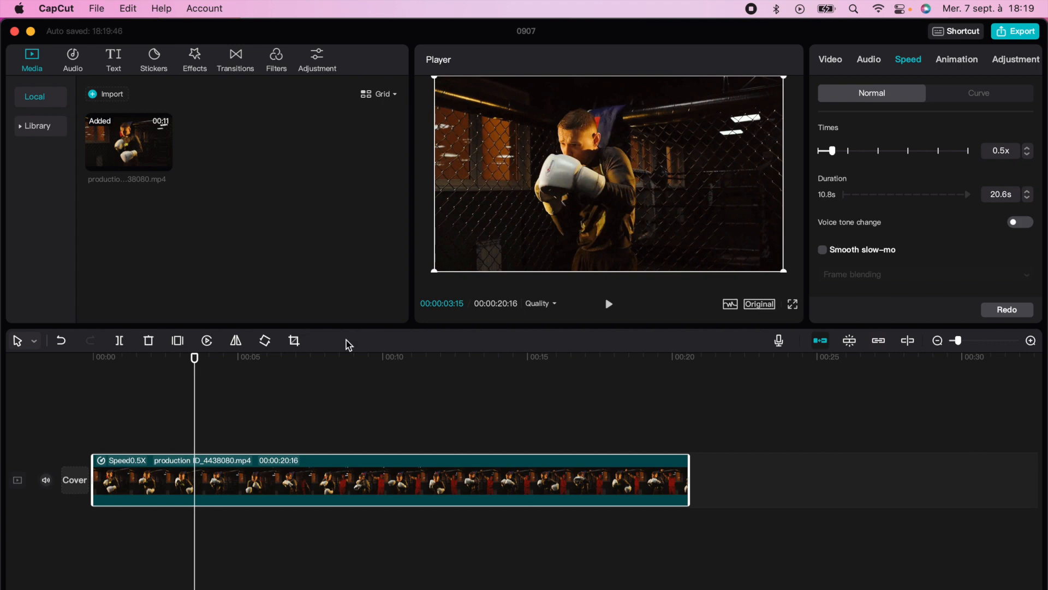
key("space")
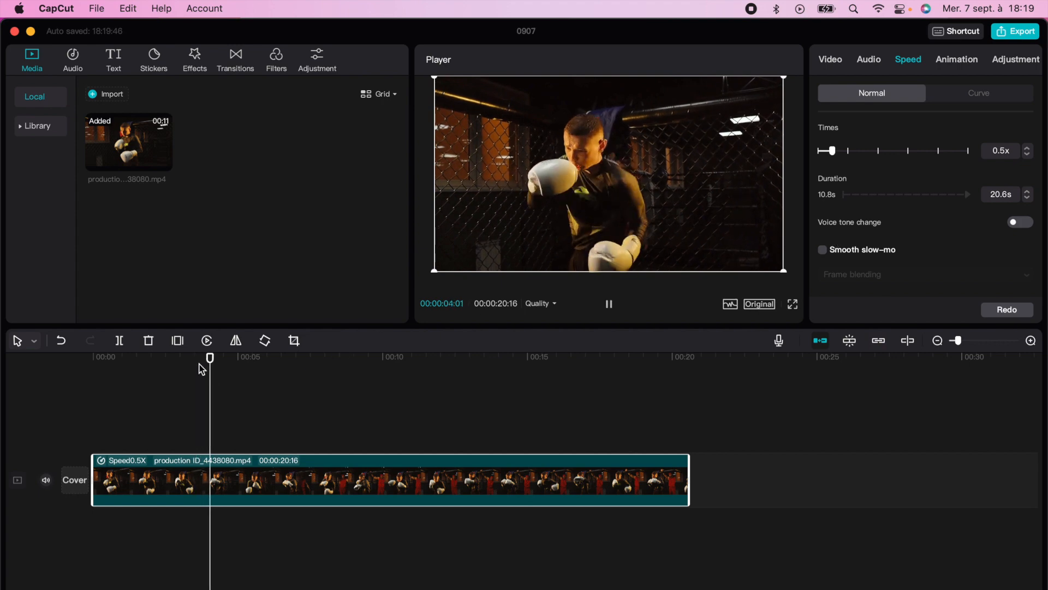
key("space")
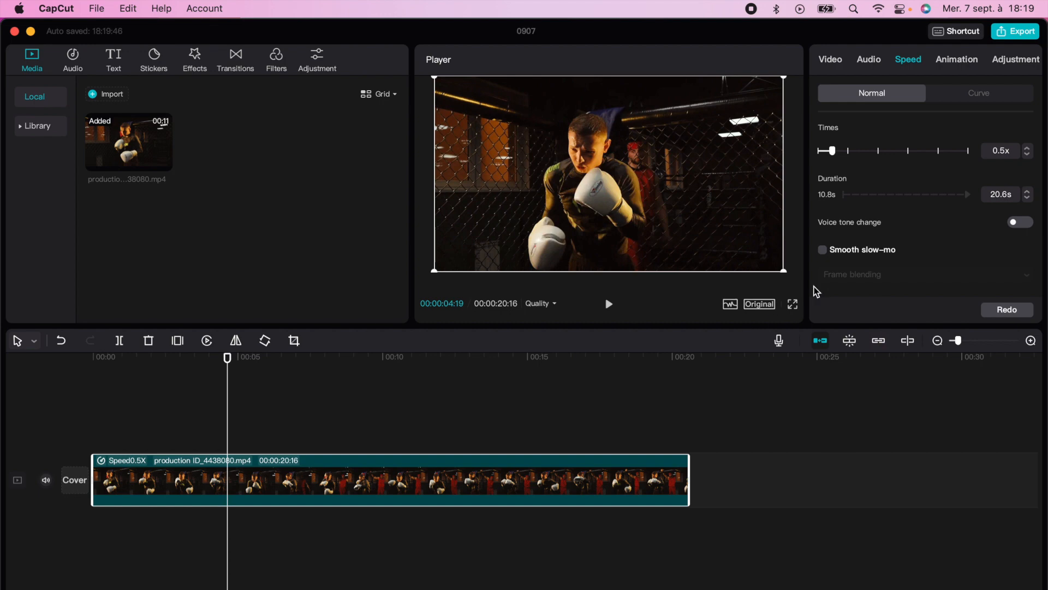
- Enable Smooth slow-mo with the Optical flow method and play the clip from the start
left_click(827, 255)
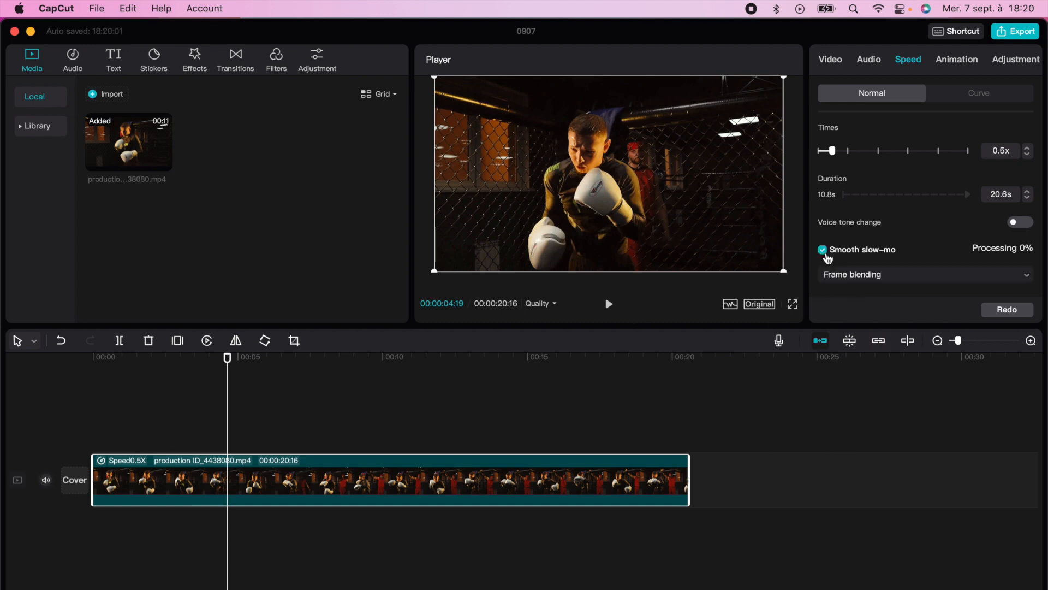
left_click(885, 274)
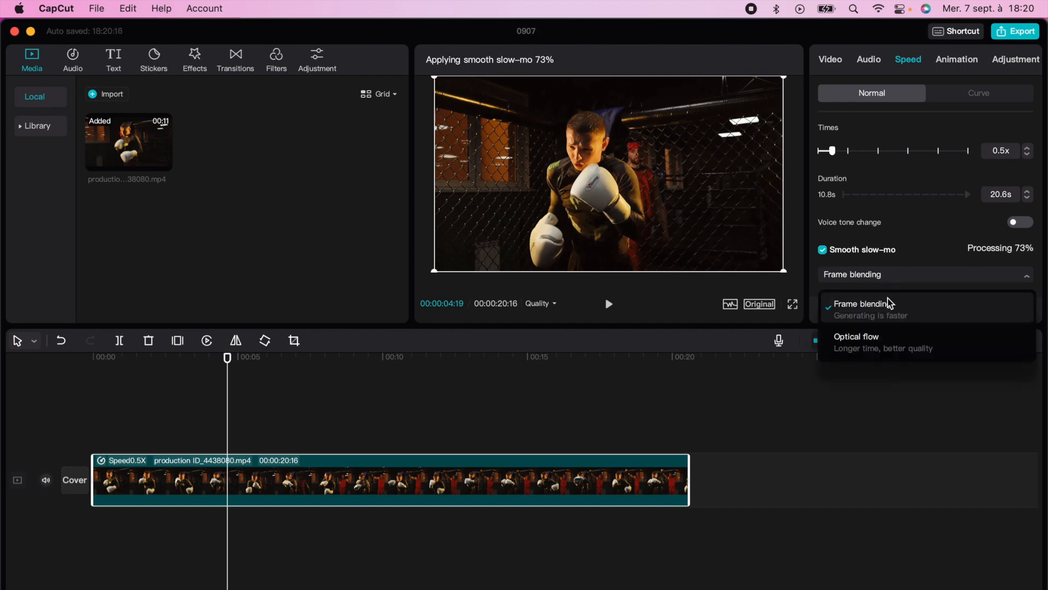
left_click(891, 344)
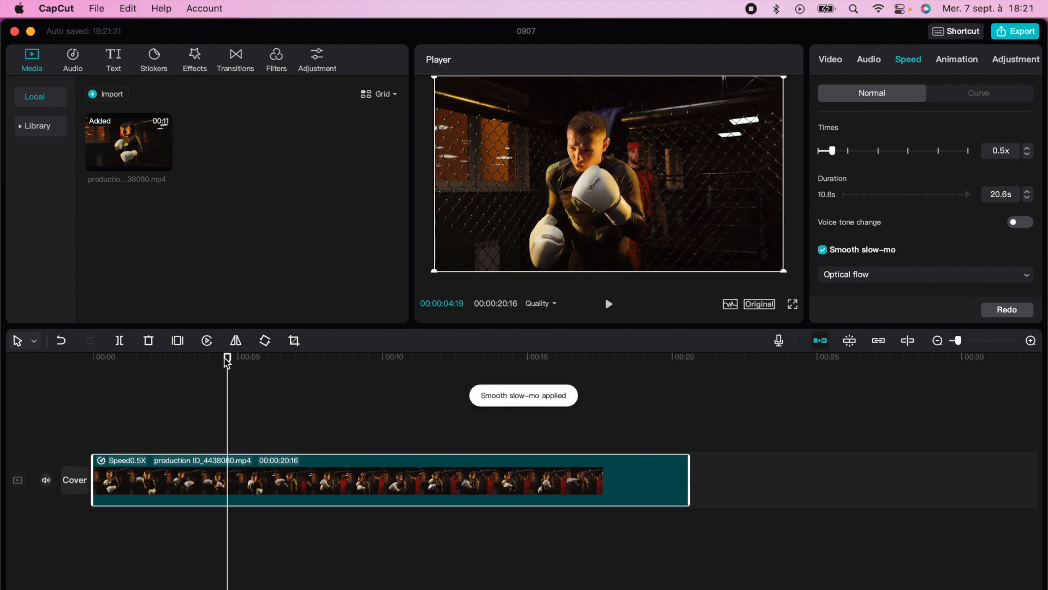
left_click_drag(227, 357, 99, 376)
key("space")
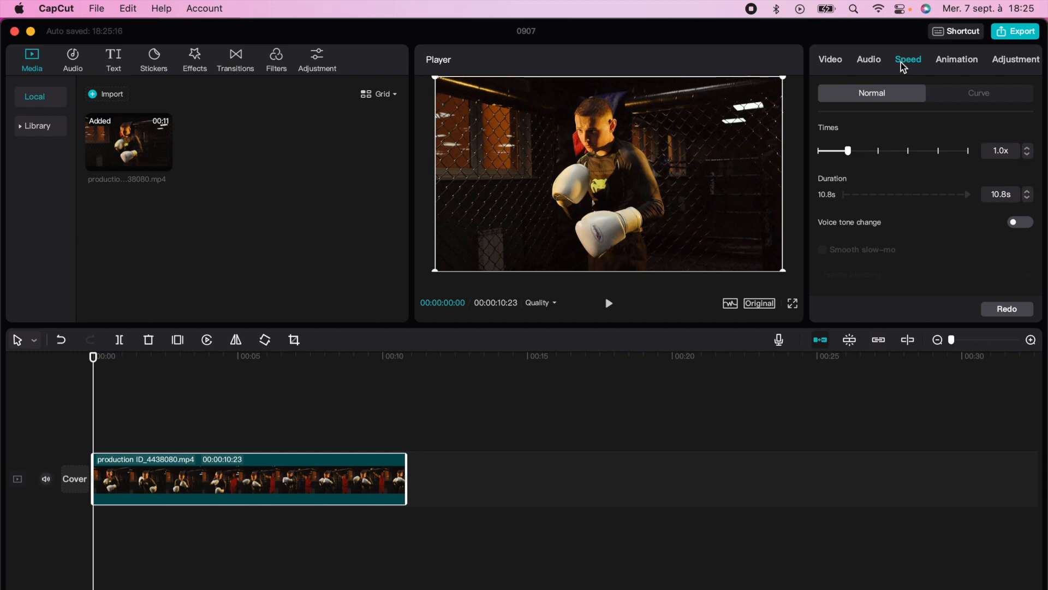
- Apply the Montage speed curve to the clip and bring its graph into view
left_click(952, 94)
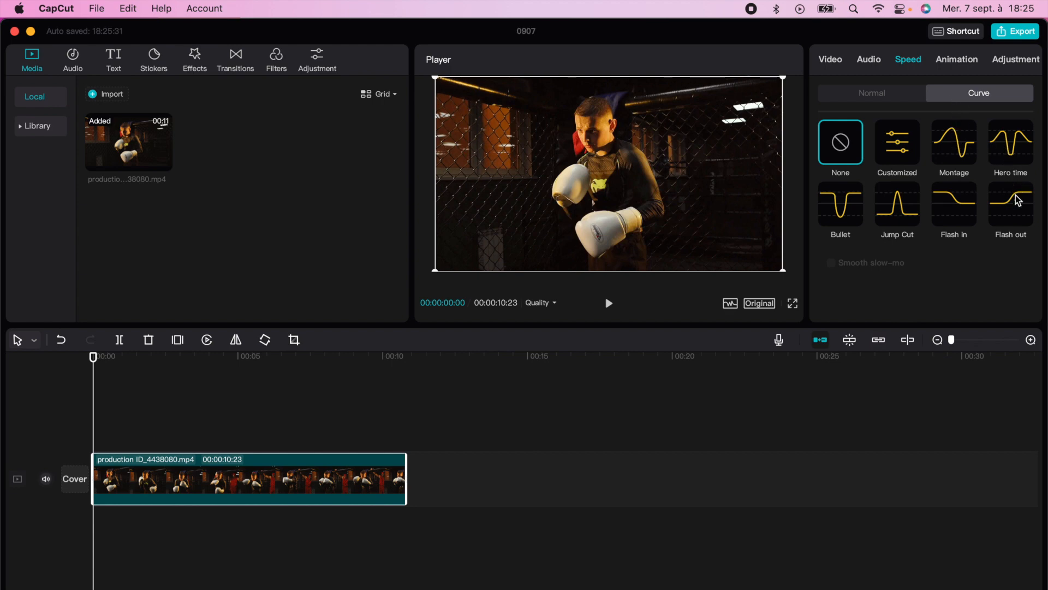
left_click(960, 155)
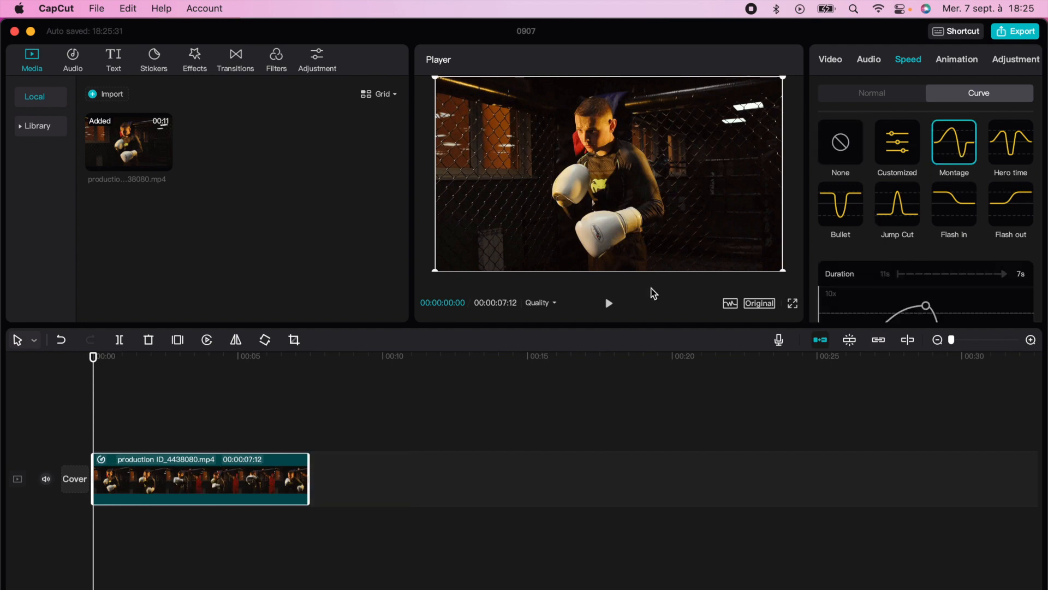
scroll(861, 227, "down", 3)
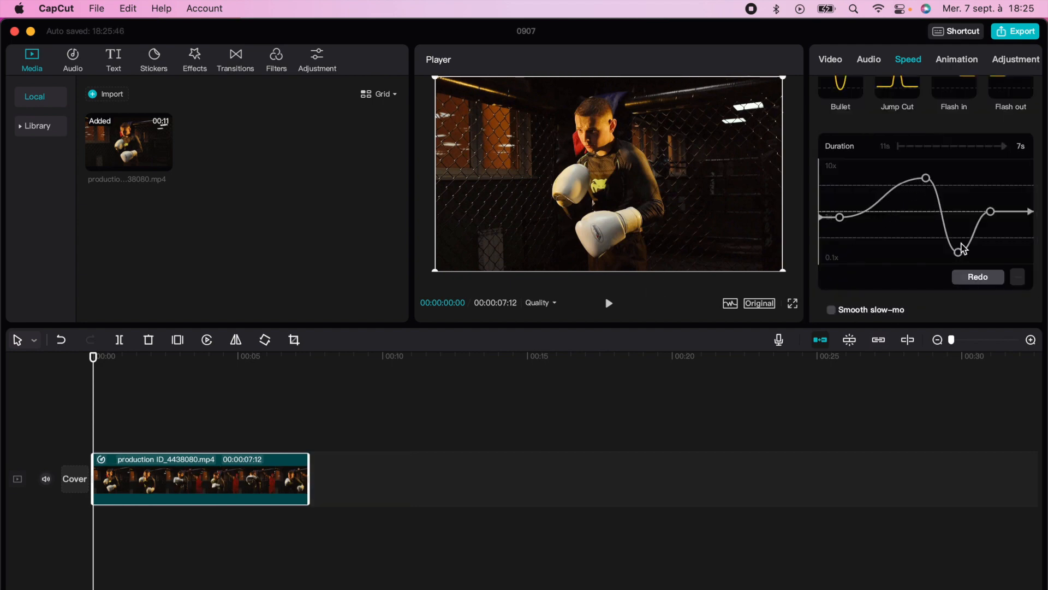
- Play back the clip with the Montage curve, pausing to compare the fast peak and the slow dip
key("space")
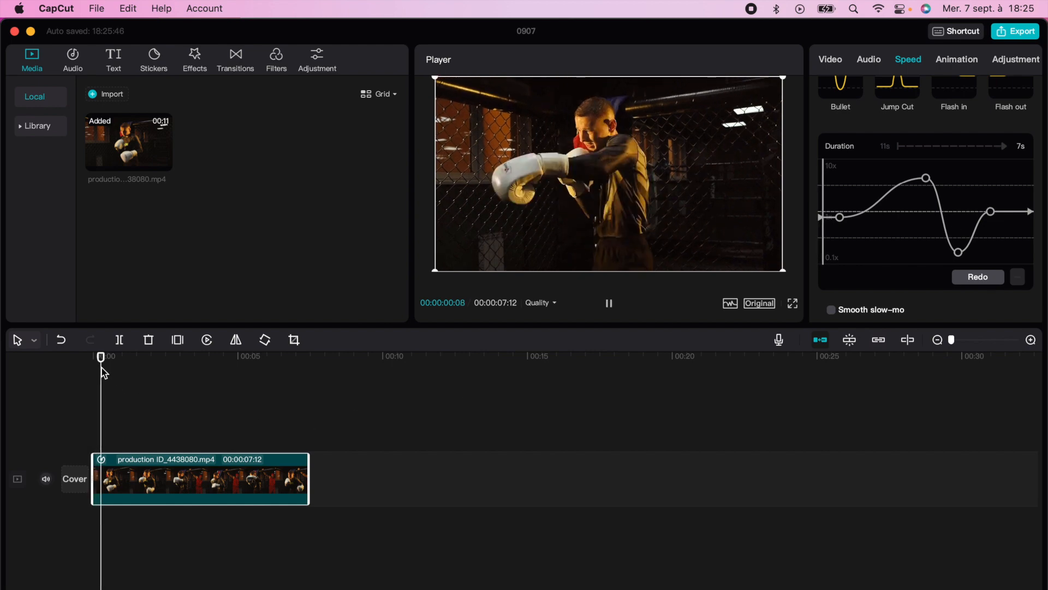
key("space")
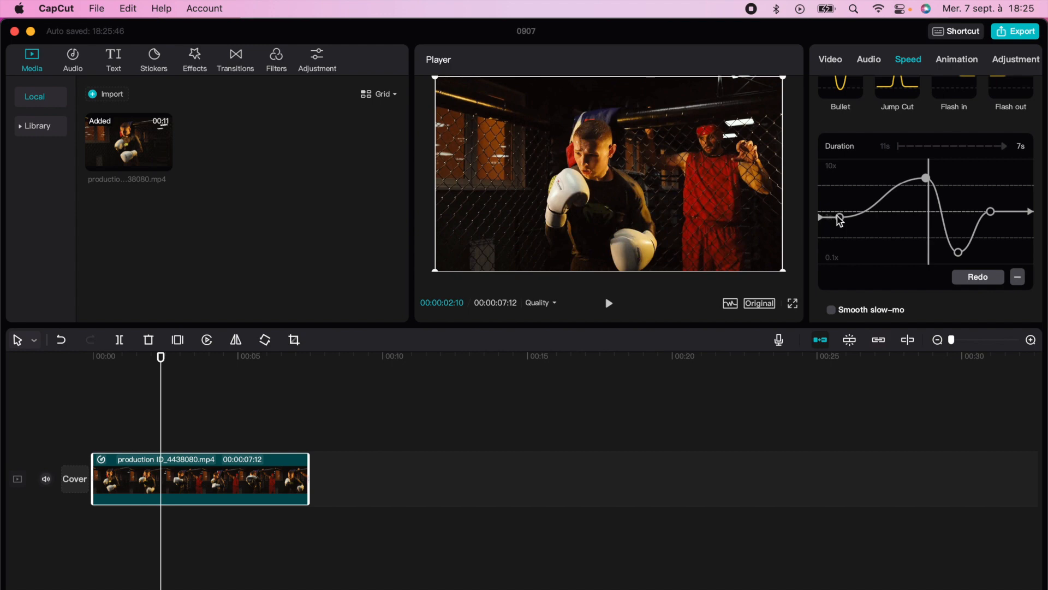
key("space")
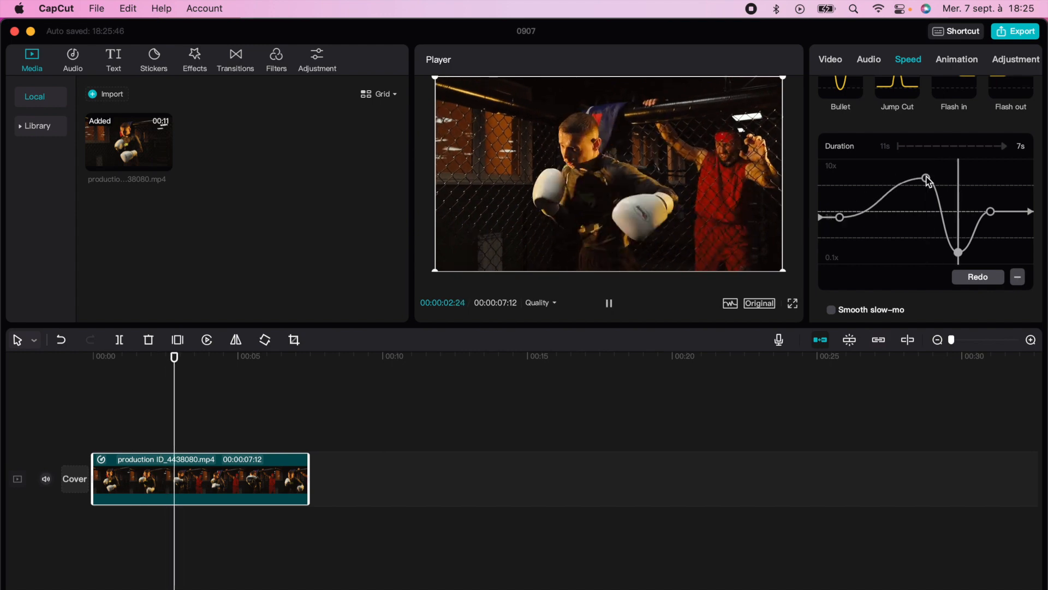
key("space")
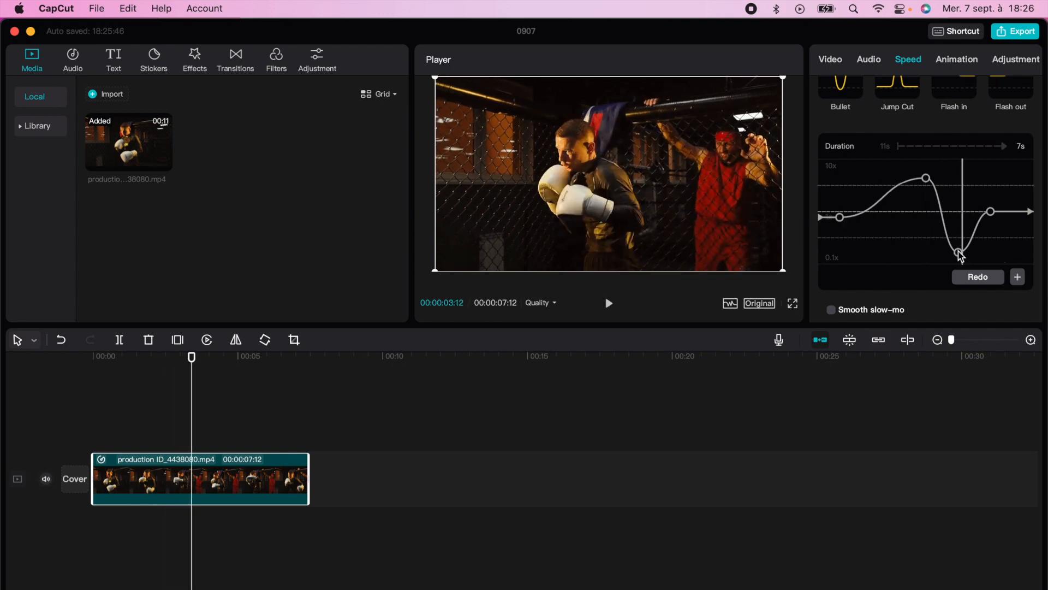
- Move the Montage curve's peak and dip earlier, and add a point between them at 1x
left_click_drag(933, 176, 875, 164)
left_click_drag(958, 252, 939, 255)
left_click(902, 208)
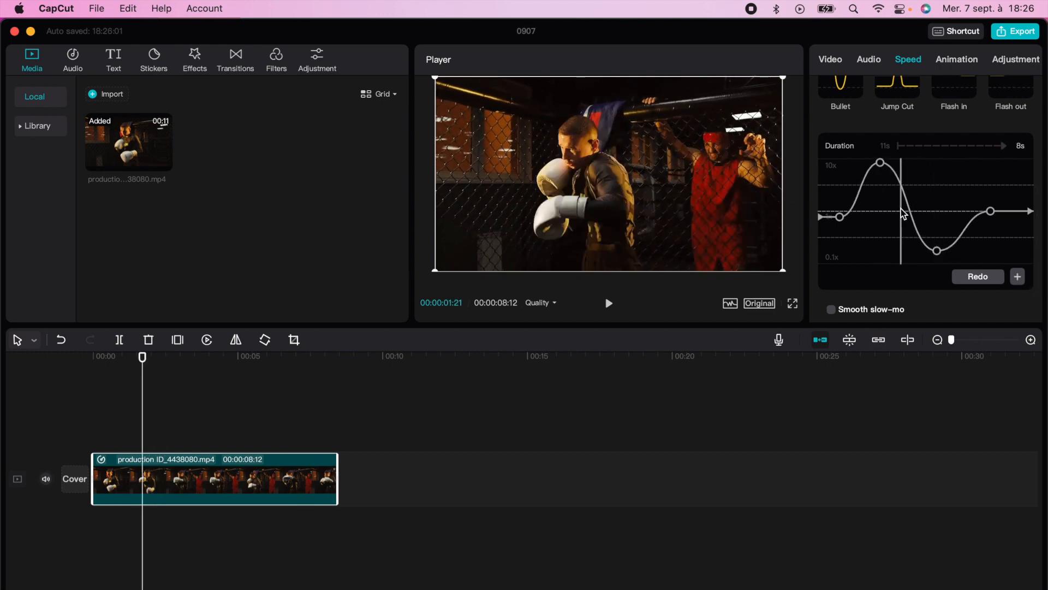
left_click(1017, 276)
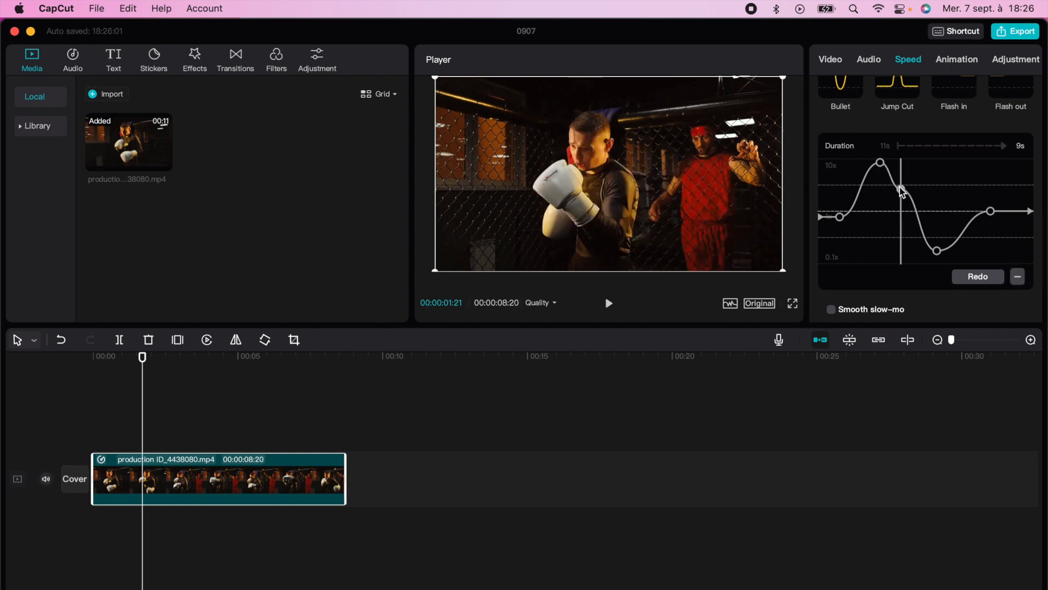
left_click_drag(901, 189, 902, 212)
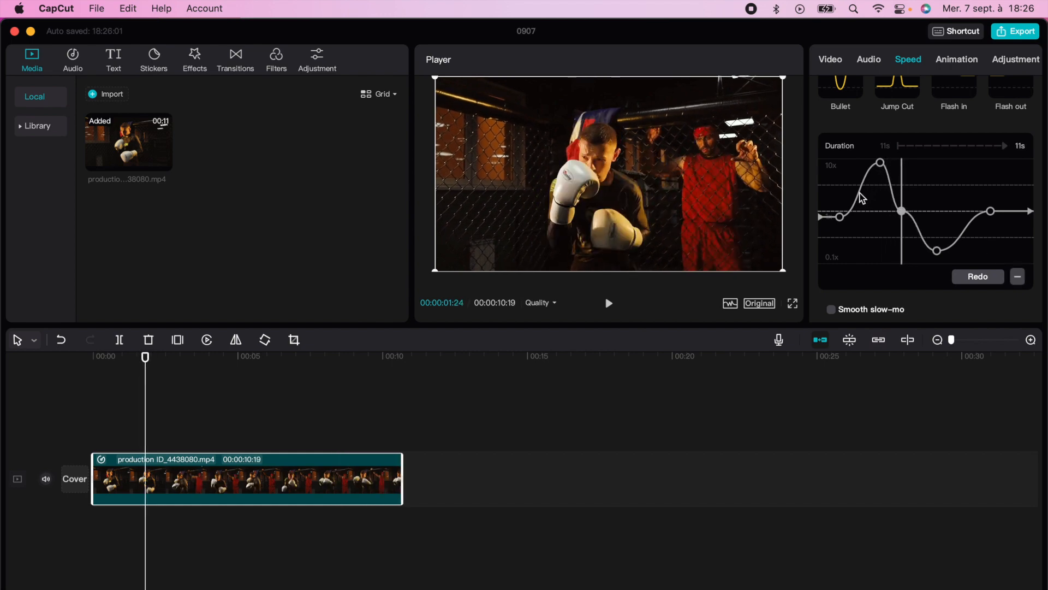
- Add a point just before the speed curve's peak and lower it to 1x
left_click(869, 210)
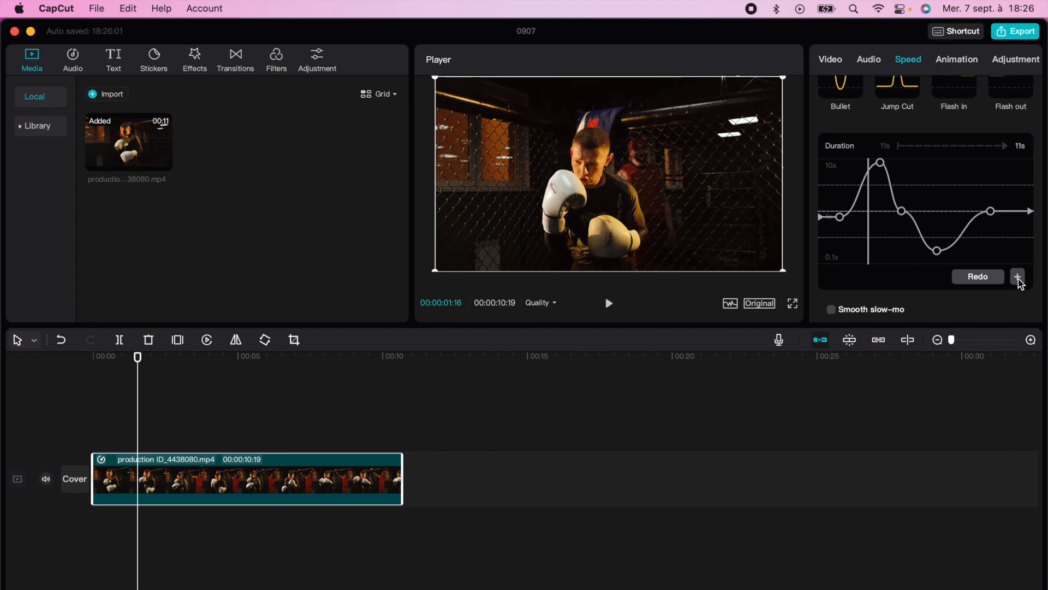
left_click(1017, 276)
left_click(880, 204)
left_click_drag(868, 173, 869, 211)
- Add a point just before the speed curve's dip and raise it to about 1x
left_click(928, 211)
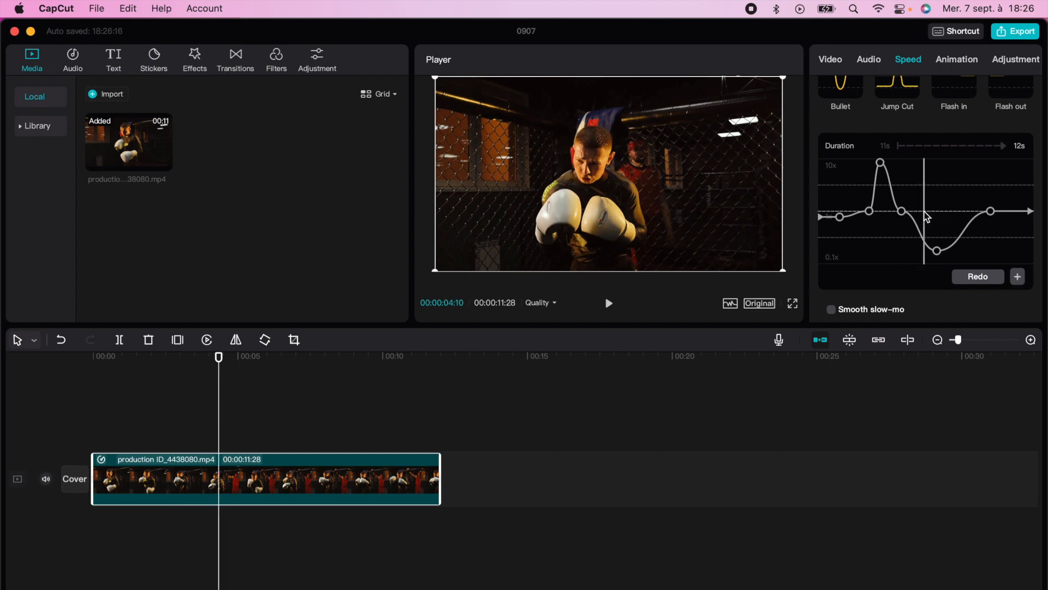
left_click(1018, 279)
left_click_drag(925, 244, 928, 216)
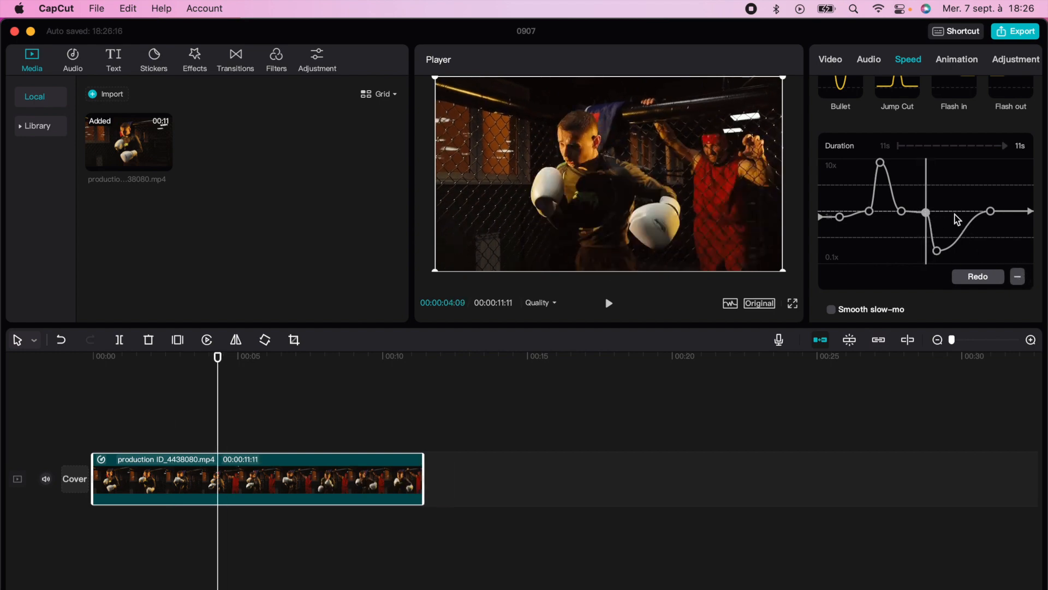
- Add a point at 1x just after the speed curve's dip and pull the dip down to 0.1x
left_click(957, 217)
left_click(1019, 277)
left_click_drag(958, 239, 947, 211)
left_click_drag(937, 251, 939, 273)
- Play back the clip from the start to check the reshaped Montage curve
left_click_drag(252, 358, 45, 388)
key("space")
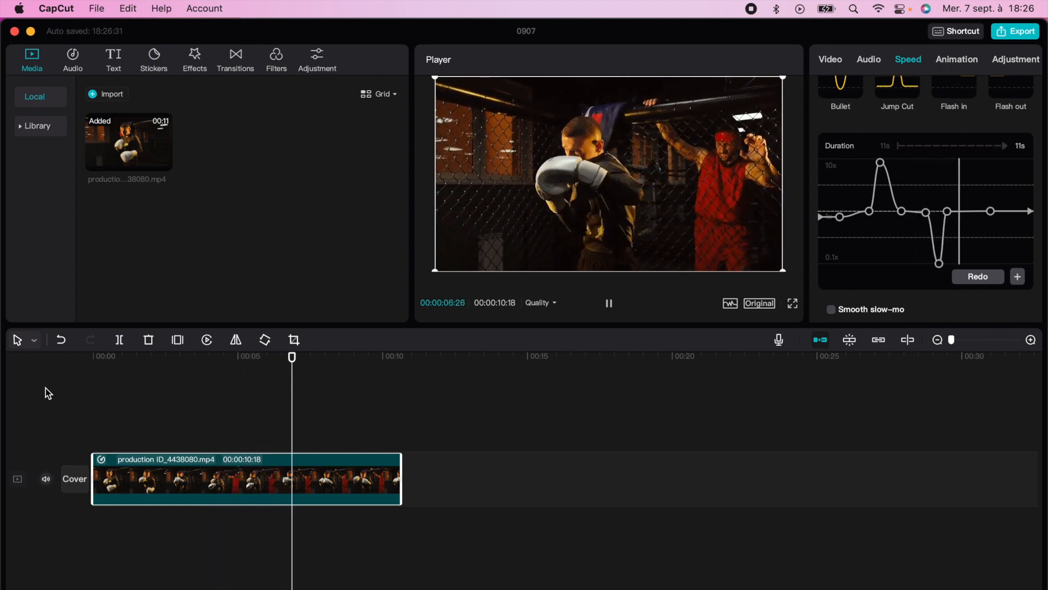
key("space")
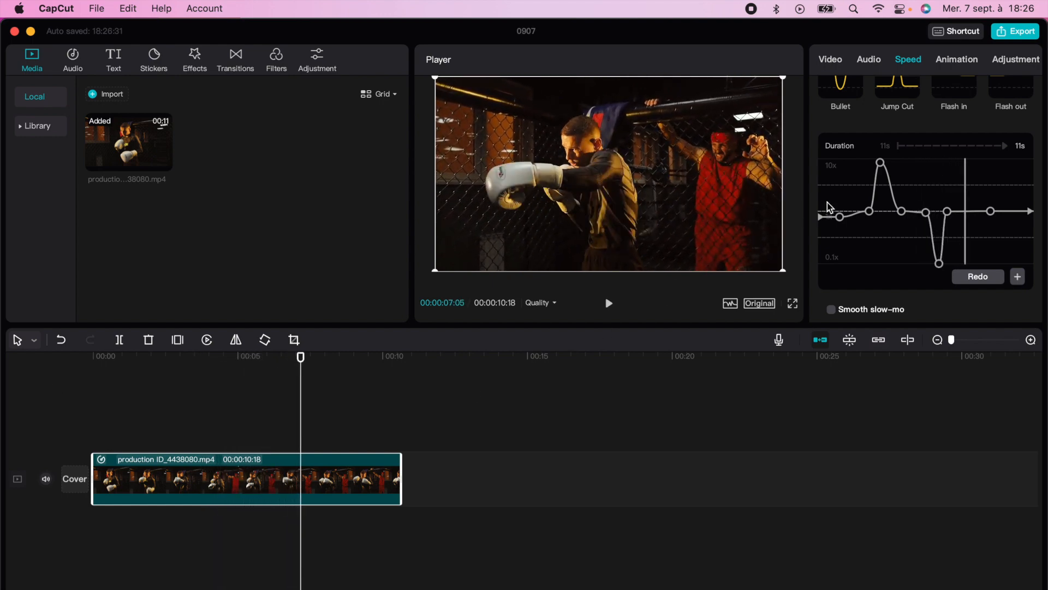
- Reset the Montage curve to its default shape and apply the Customized speed curve instead
left_click(977, 277)
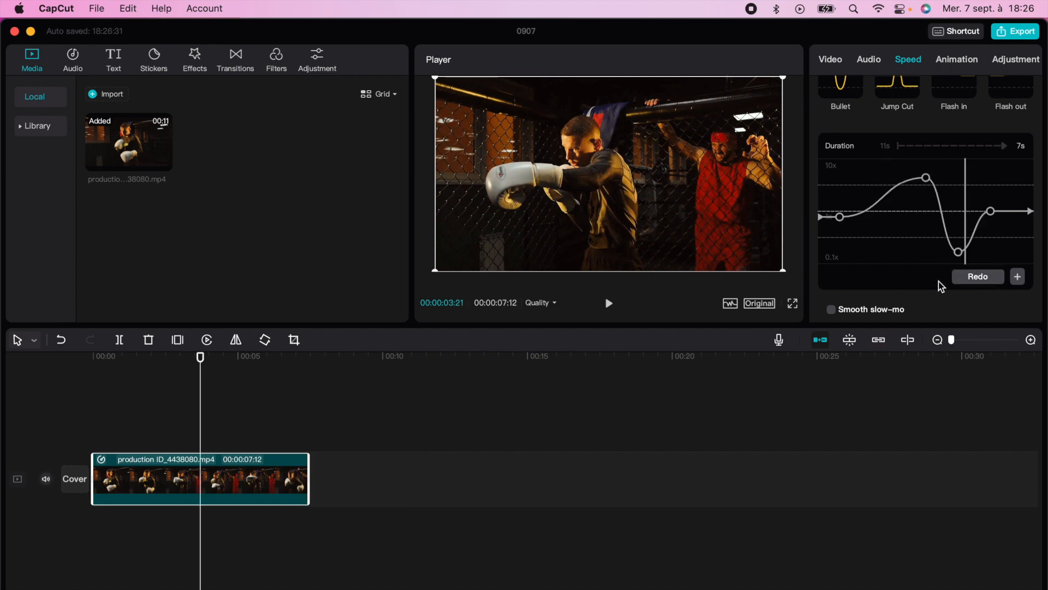
scroll(952, 273, "up", 4)
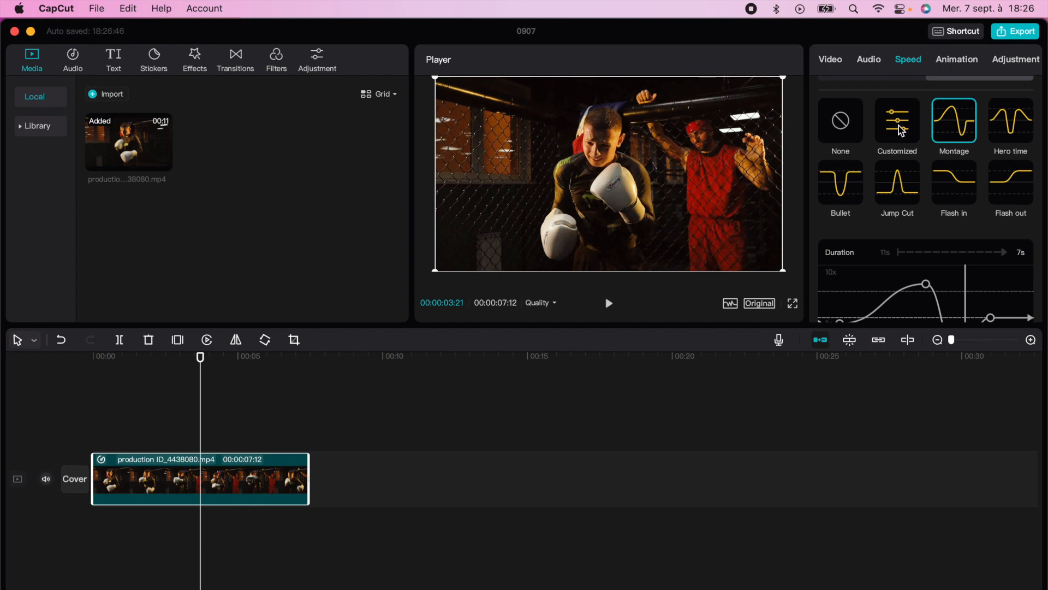
left_click(899, 125)
scroll(905, 304, "down", 2)
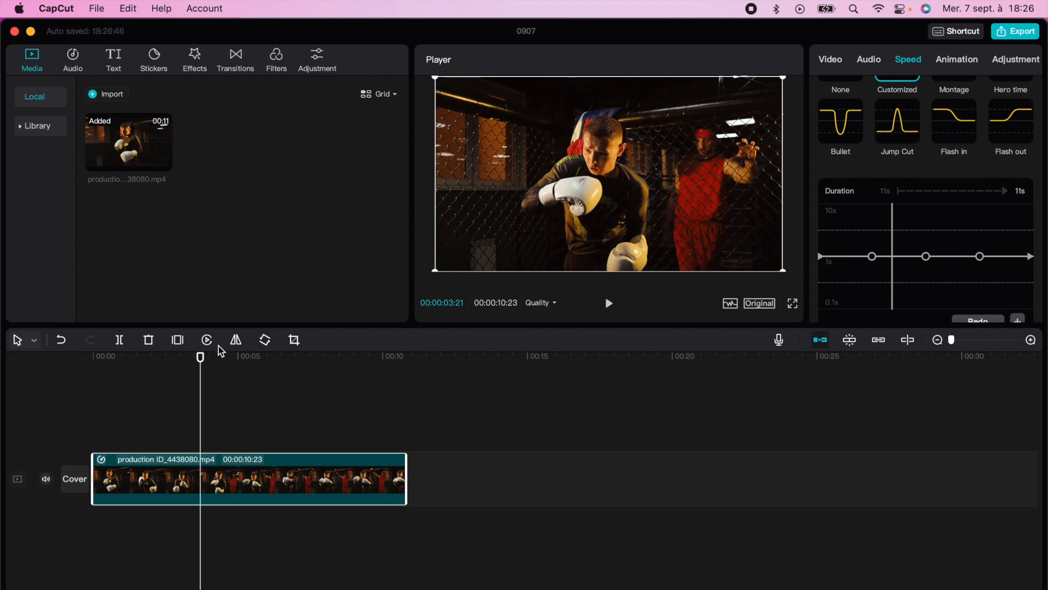
- Return to the clip's start and play it to find where the speed should change
left_click_drag(201, 357, 155, 358)
left_click(96, 374)
left_click(92, 375)
key("space")
key("space")
- Add a point near the start of the Customized curve and pull the curve down to 0.1x there
left_click(1016, 320)
scroll(836, 260, "down", 1)
left_click_drag(840, 244, 858, 294)
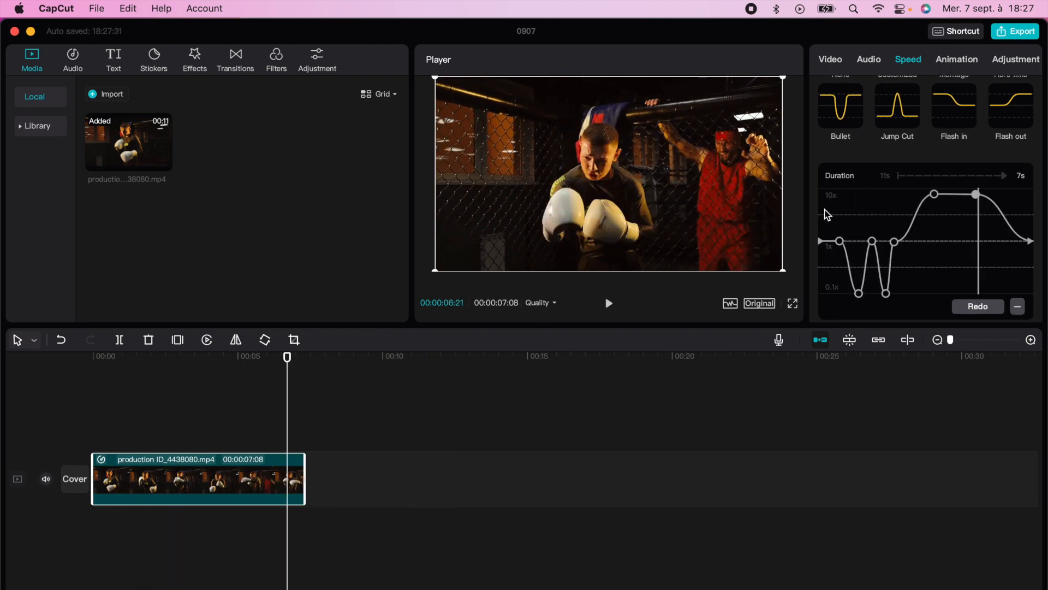